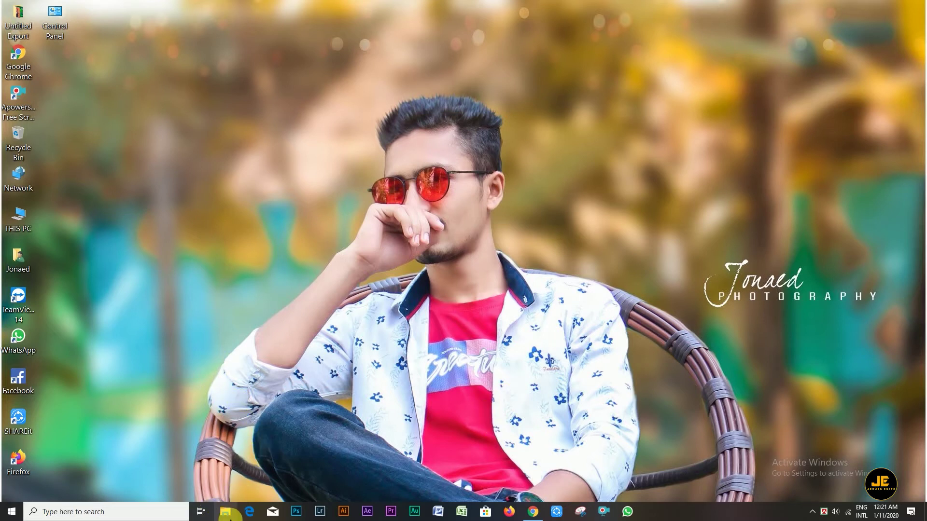
- Open the hridoy folder inside INTRO After Effect > youtuber intro on Local Disk (F:)
left_click(225, 513)
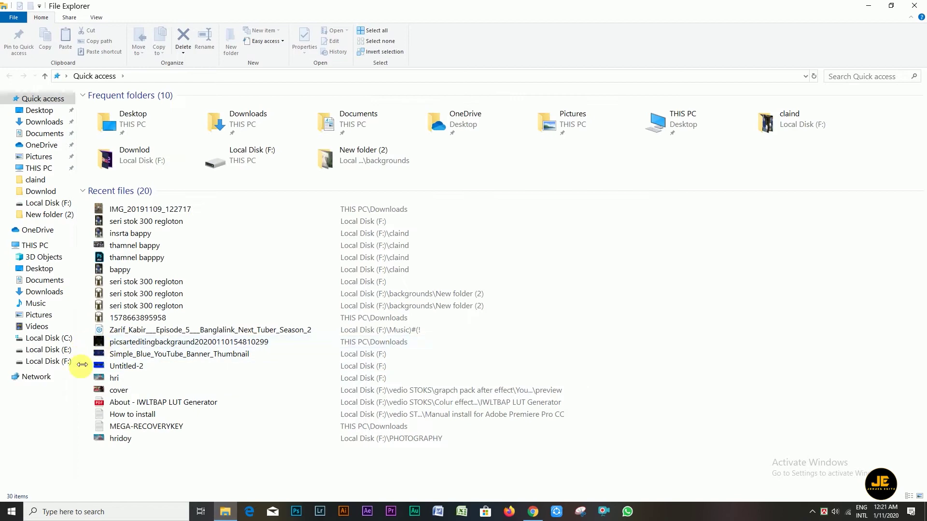
left_click(56, 361)
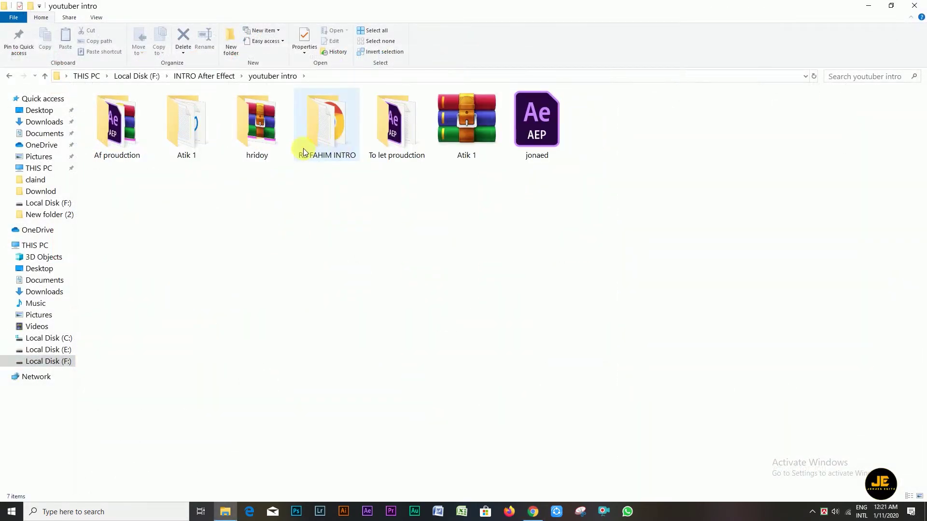
double_click(243, 146)
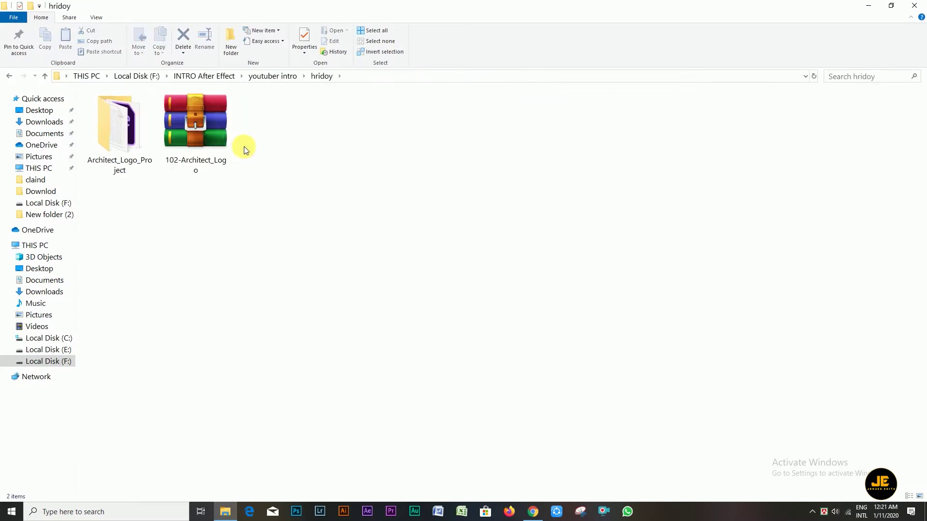
- Rename the 102-Architect_Logo archive by appending "huiiuv" to its existing name
right_click(204, 163)
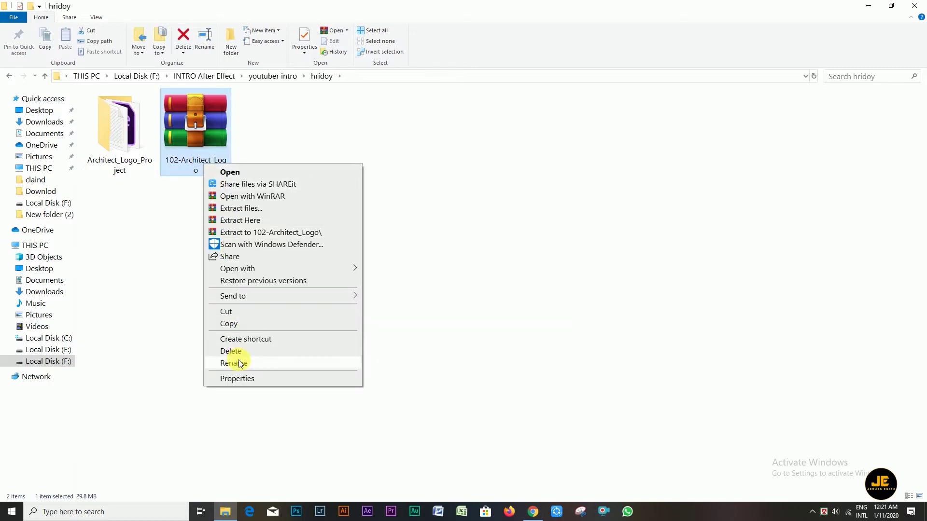
left_click(236, 363)
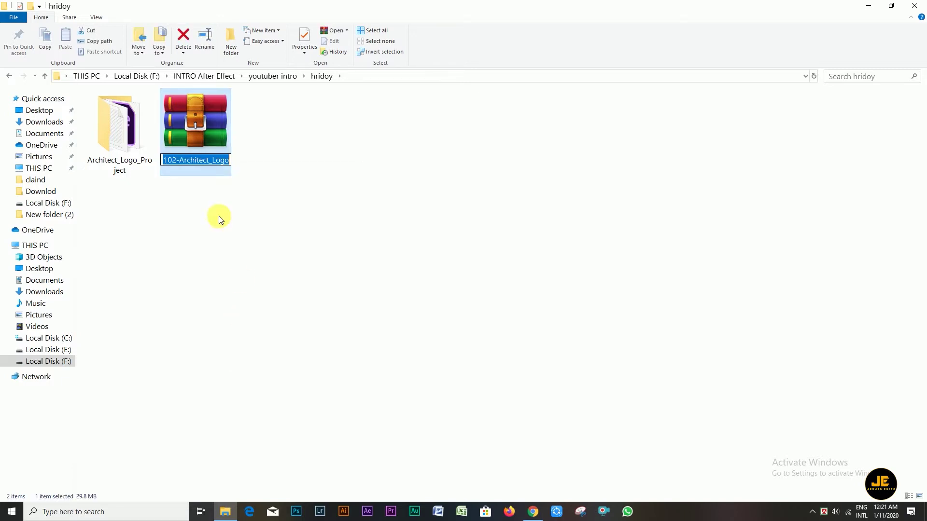
left_click(230, 164)
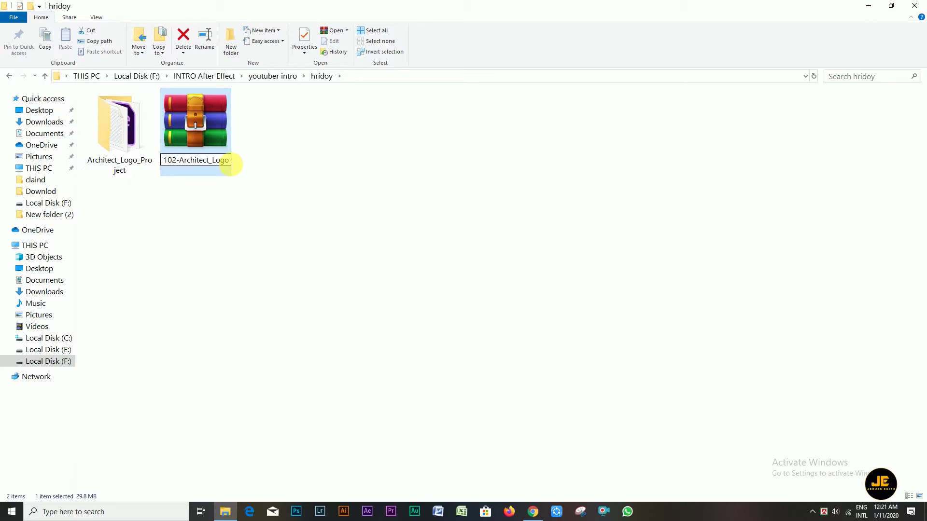
type("hdr")
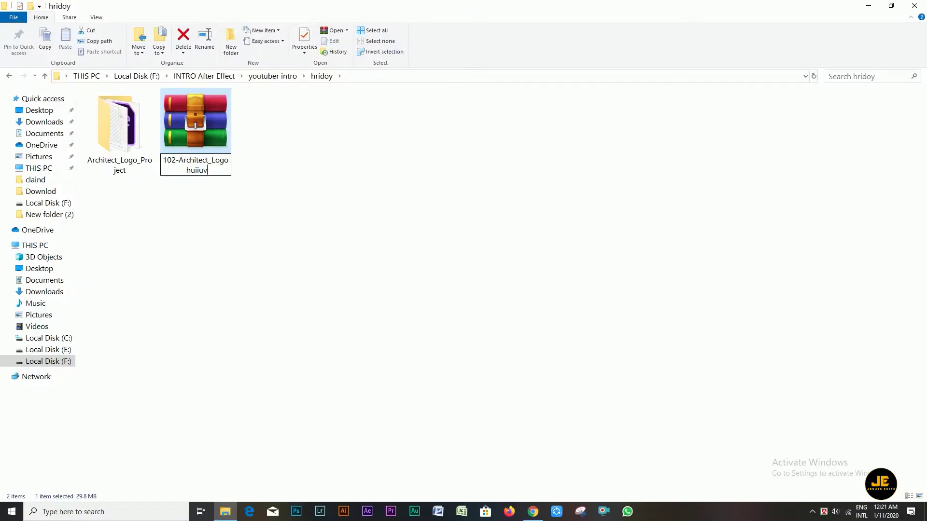
key("Return")
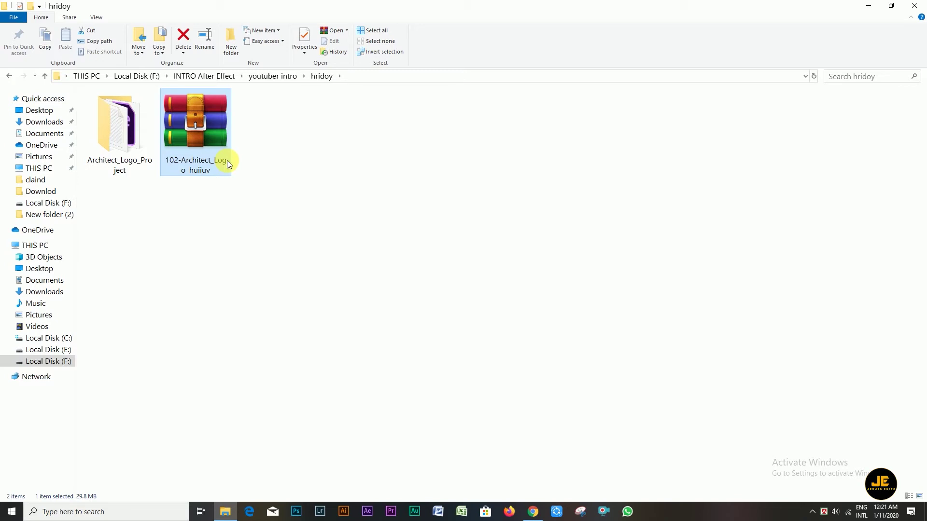
- Extract the renamed archive into the current folder and open the Architect_Logo_Project folder
right_click(213, 137)
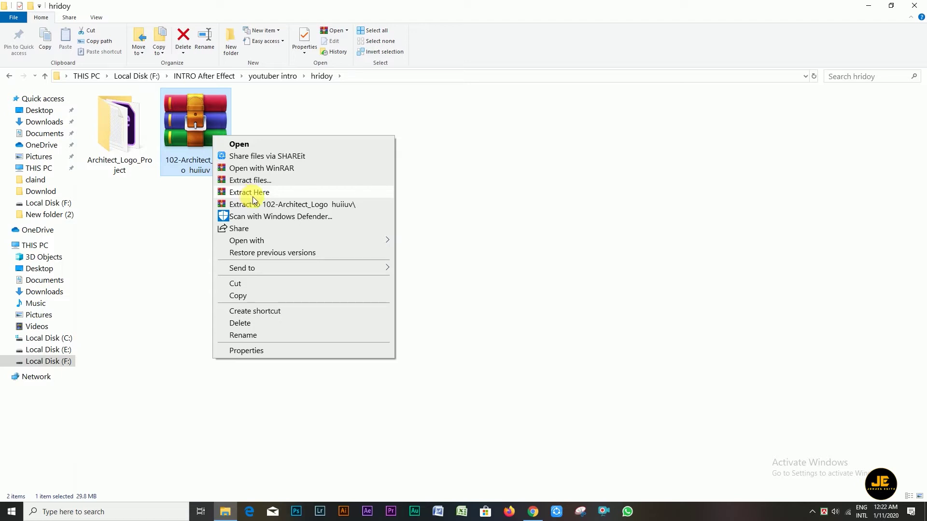
left_click(253, 193)
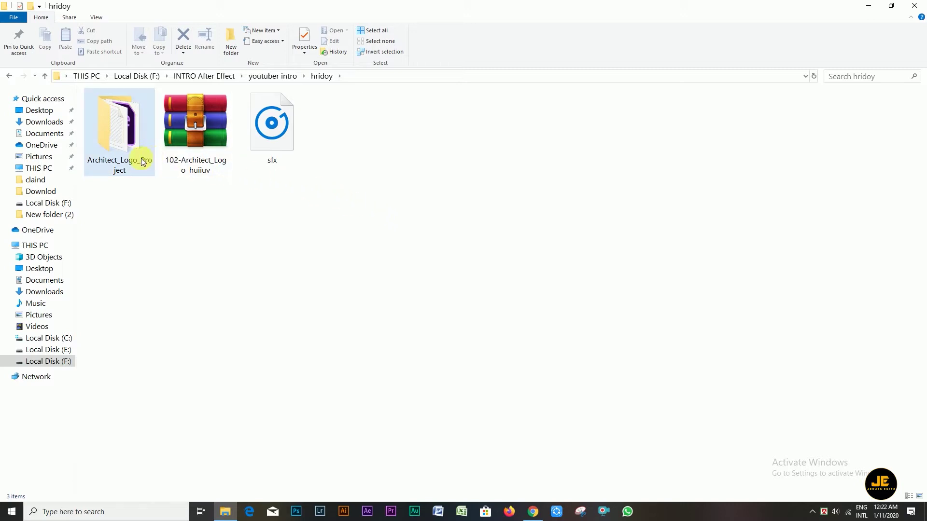
mouse_move(130, 164)
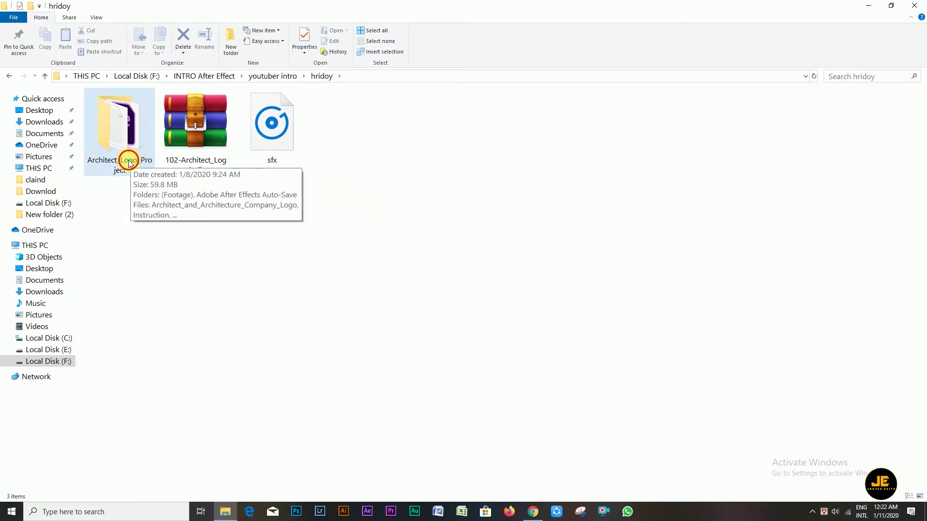
double_click(129, 164)
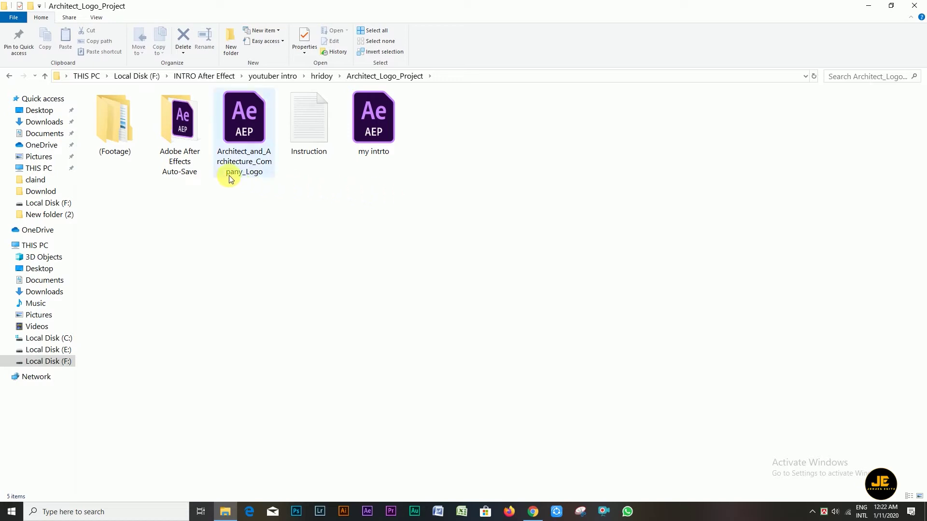
- Open the Architect_and_Architecture_Company_Logo project in After Effects, accepting the version conversion and the missing-files notice
mouse_move(231, 179)
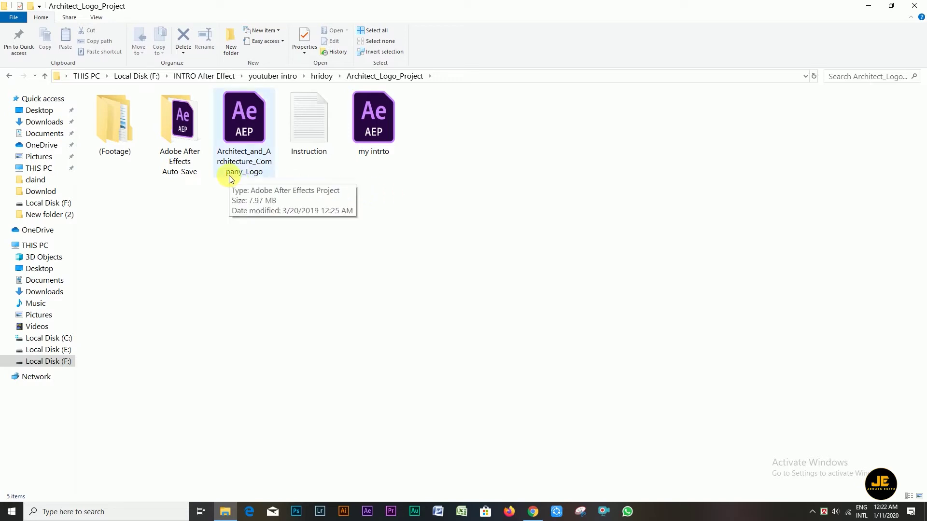
double_click(236, 151)
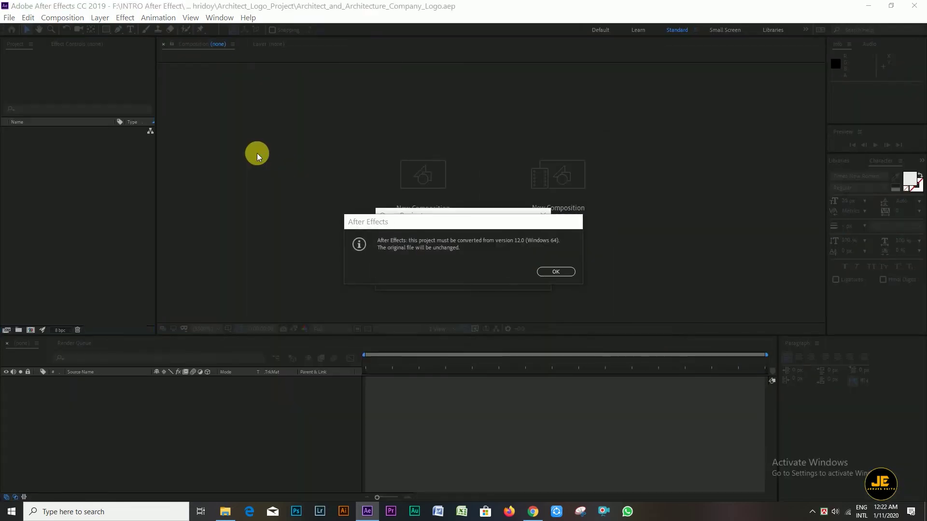
left_click(553, 271)
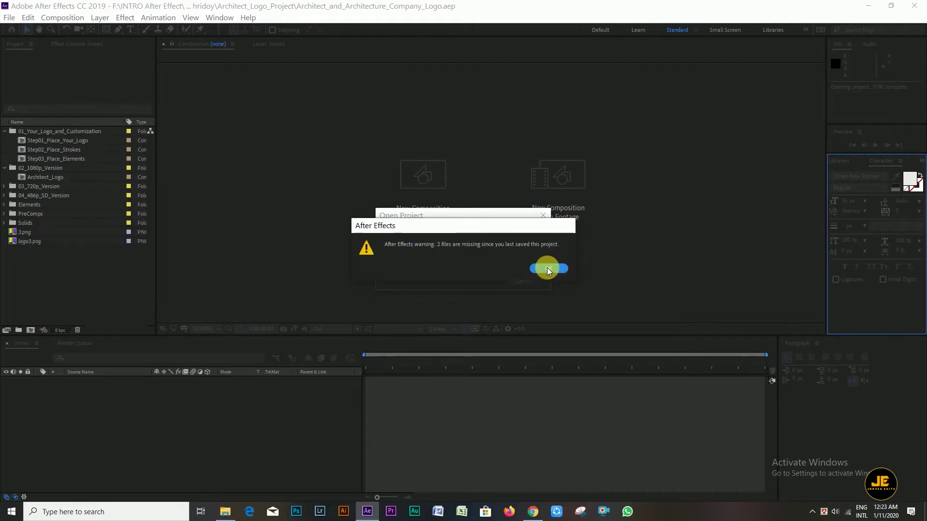
left_click(549, 269)
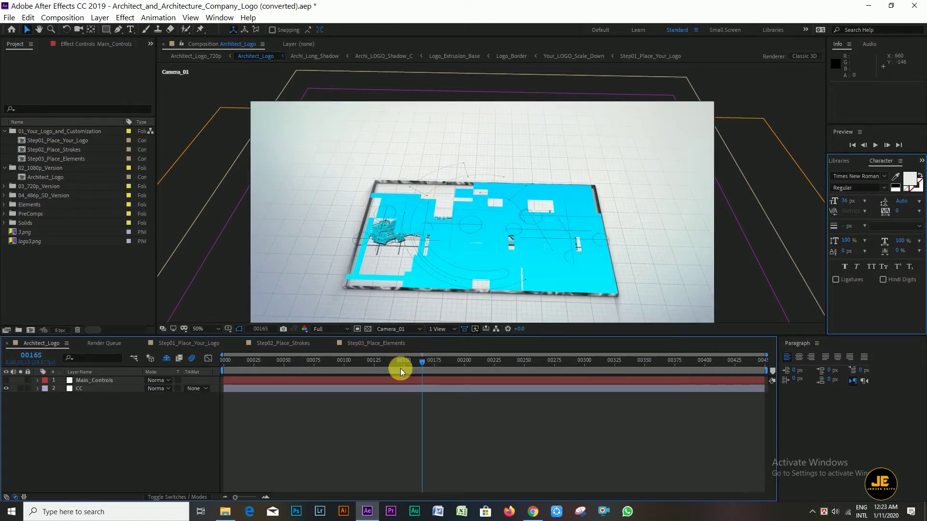
- Return Architect_Logo to its first frame, switch to the Step01_Place_Your_Logo composition and import PicsArt_02-03-09.27.50.png from the png folder
left_click_drag(406, 366, 219, 366)
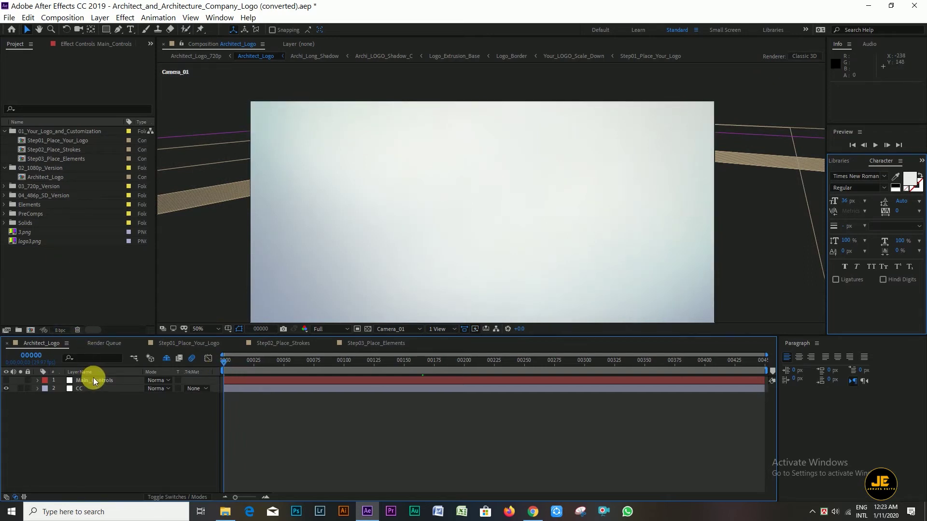
left_click(182, 343)
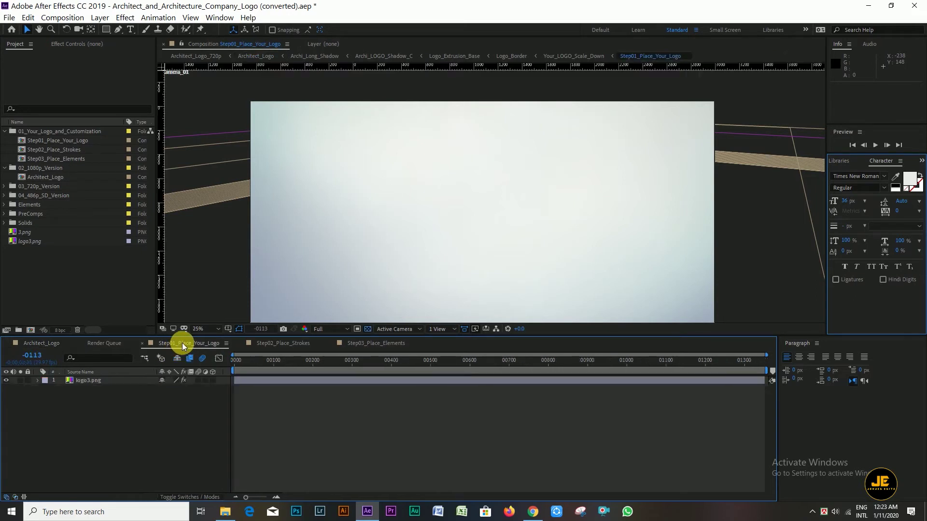
left_click(57, 281)
double_click(57, 280)
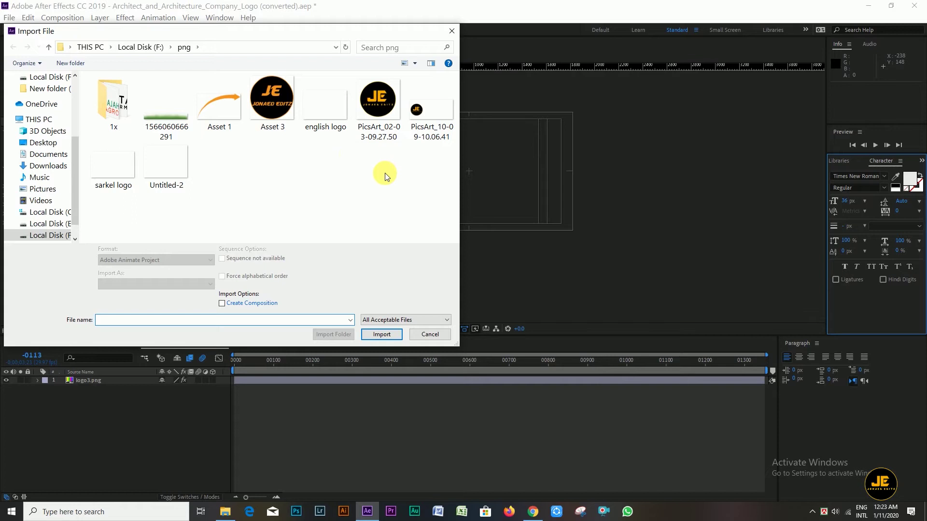
left_click(387, 114)
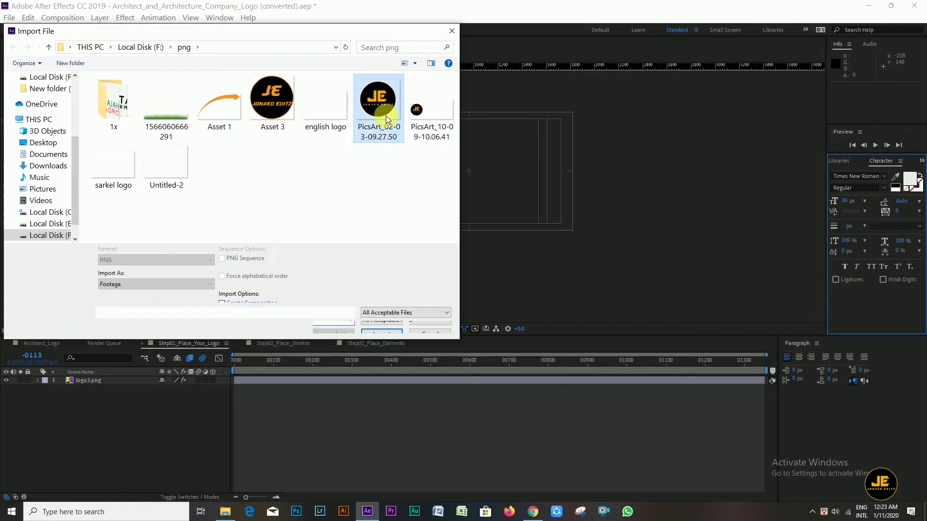
left_click(381, 333)
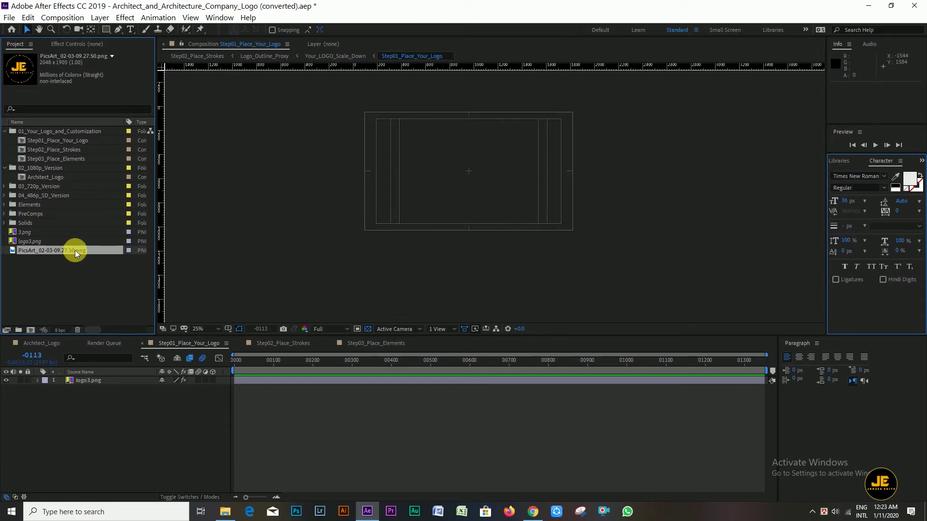
- Add the imported PicsArt logo as a layer below logo3.png in Step01_Place_Your_Logo and hide the logo3.png layer
left_click_drag(75, 251, 99, 420)
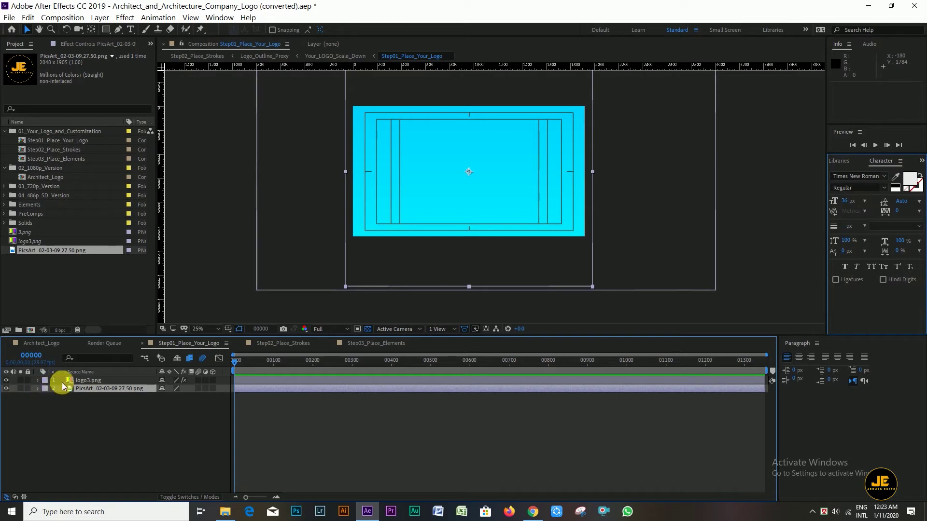
left_click(6, 381)
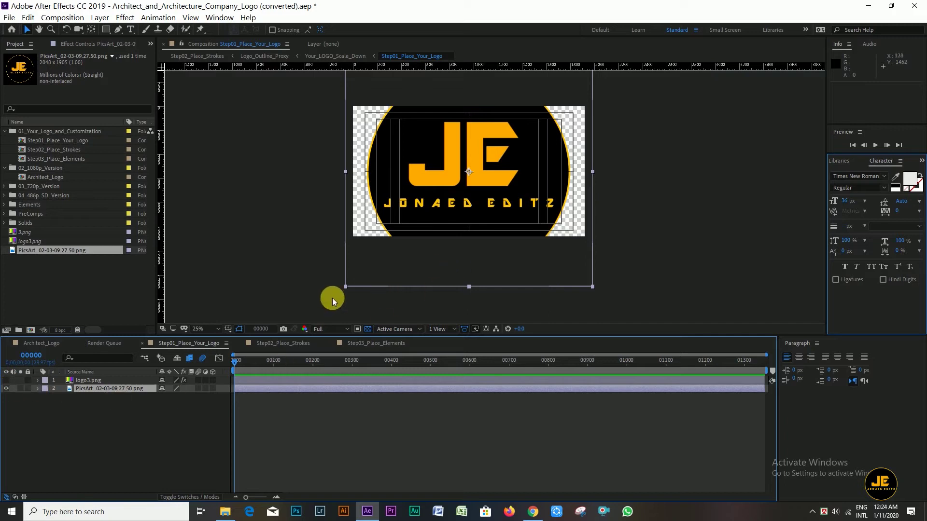
- Scale the PicsArt logo layer down to 47% so the whole round logo fits inside the frame
left_click(207, 329)
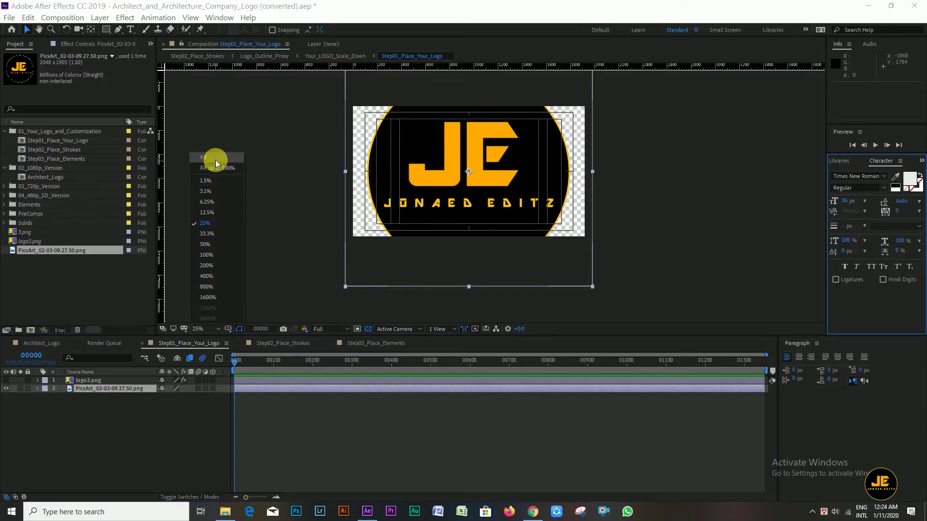
left_click(216, 163)
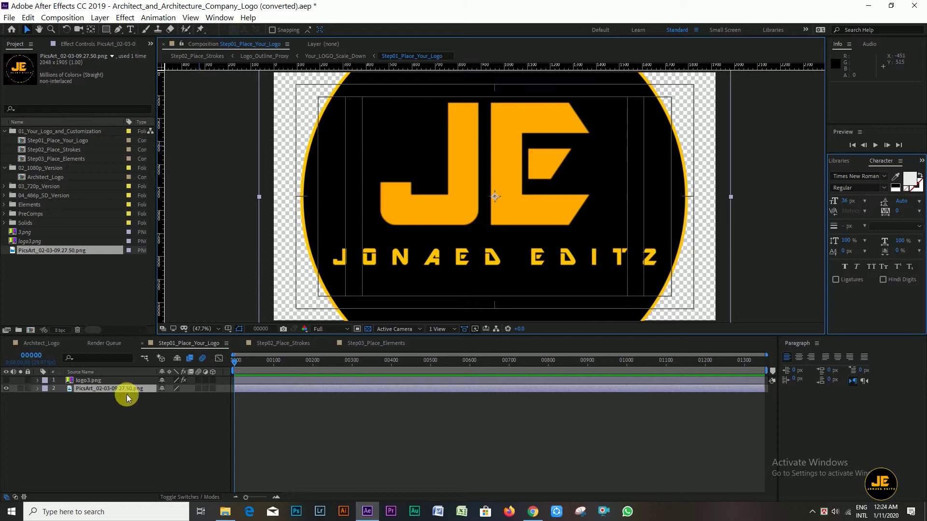
key("s")
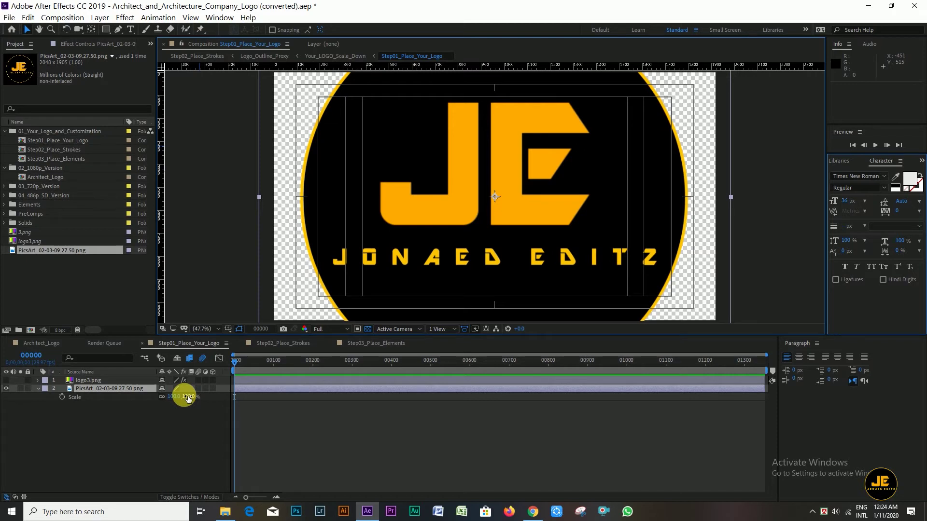
left_click_drag(185, 397, 183, 399)
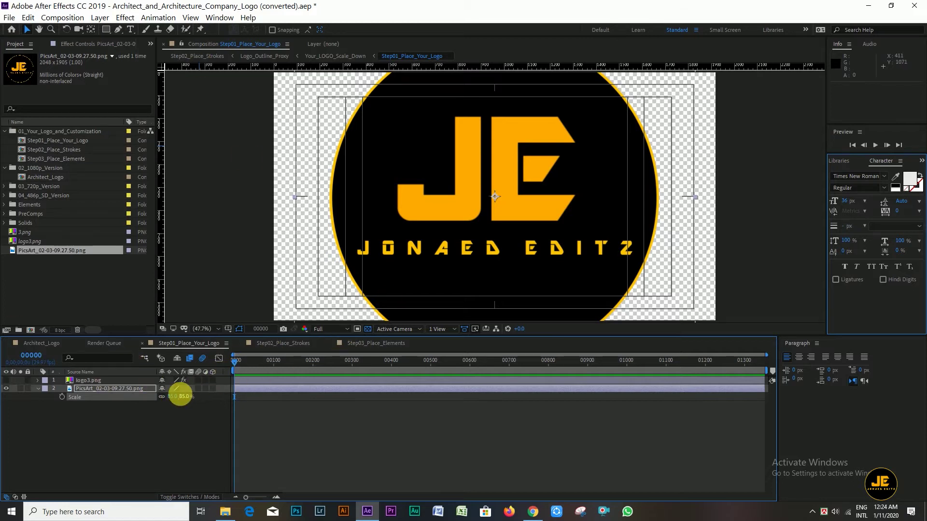
left_click_drag(183, 396, 172, 399)
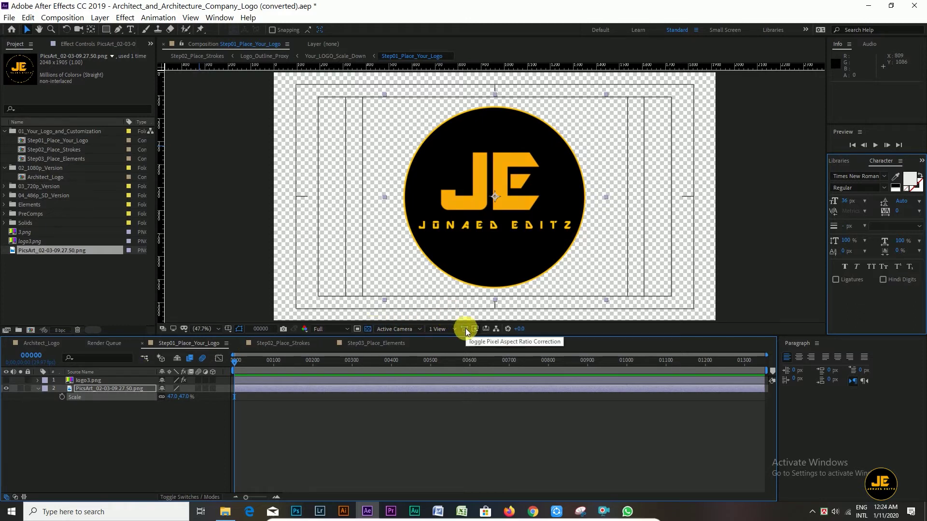
- Preview the Architect_Logo composition from its first frame at Quarter resolution
left_click(22, 342)
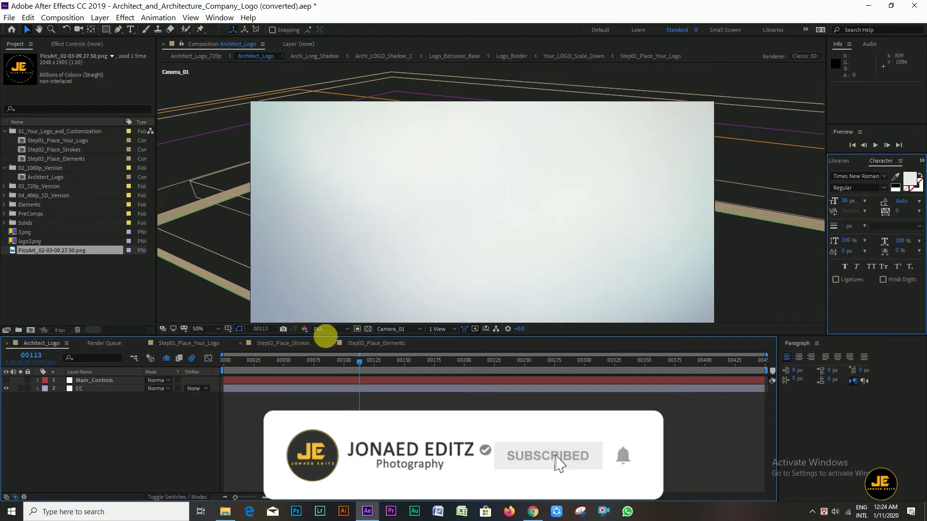
left_click(324, 330)
left_click(328, 385)
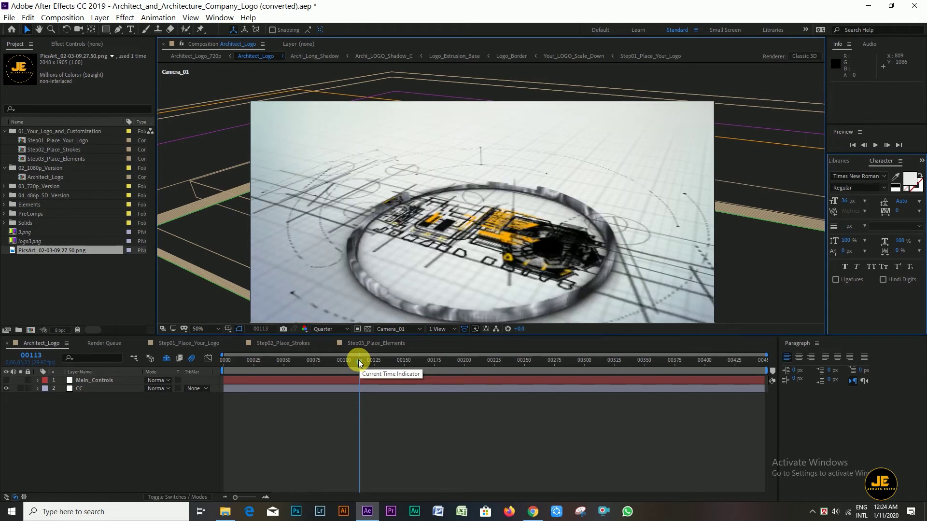
left_click_drag(359, 363, 221, 371)
key("space")
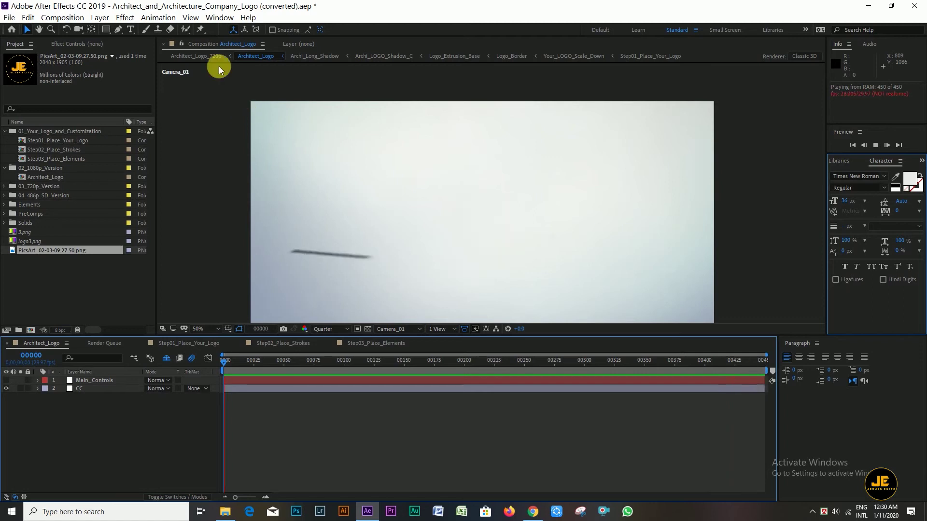
- Export the Architect_Logo composition to the Adobe Media Encoder queue and switch to Media Encoder
left_click(7, 19)
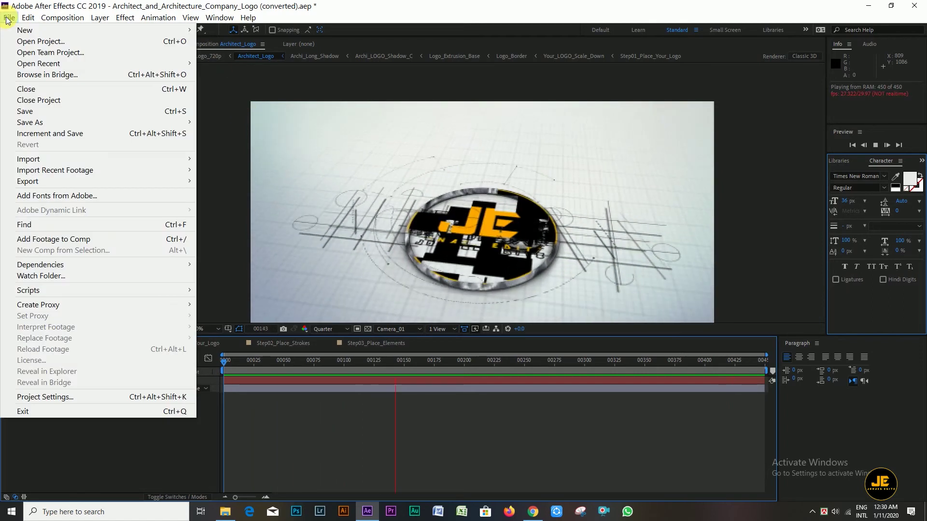
mouse_move(33, 187)
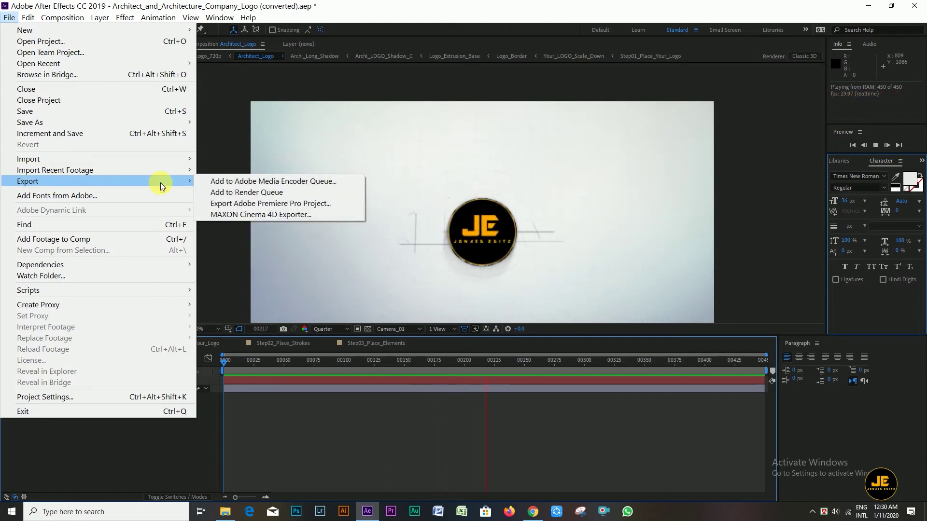
left_click(305, 181)
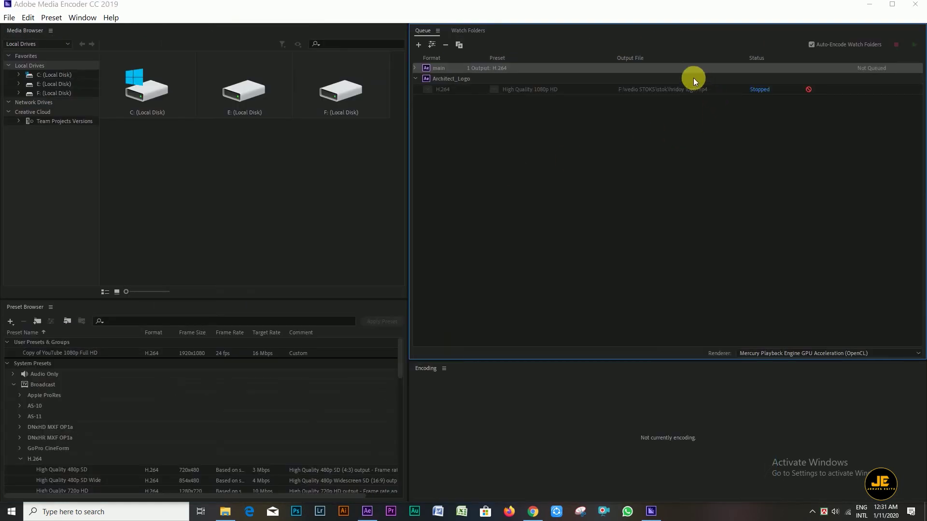
left_click(676, 81)
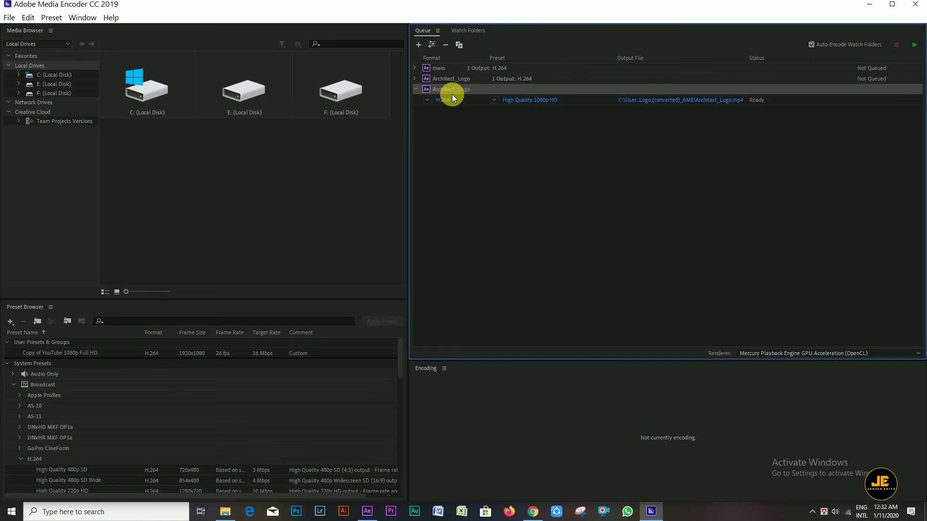
- Choose Local Disk (F:) as the save location for the Architect_Logo output with the High Quality 1080p HD preset
key("Return")
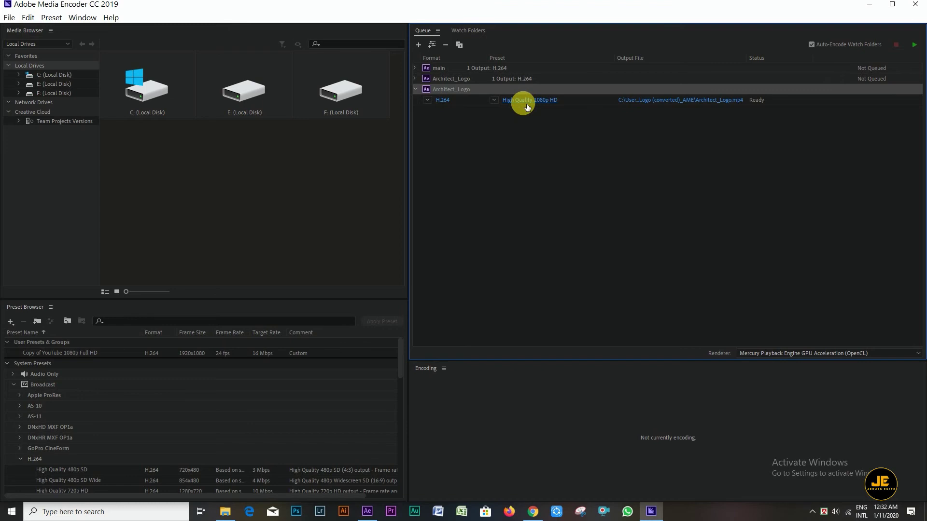
left_click(653, 102)
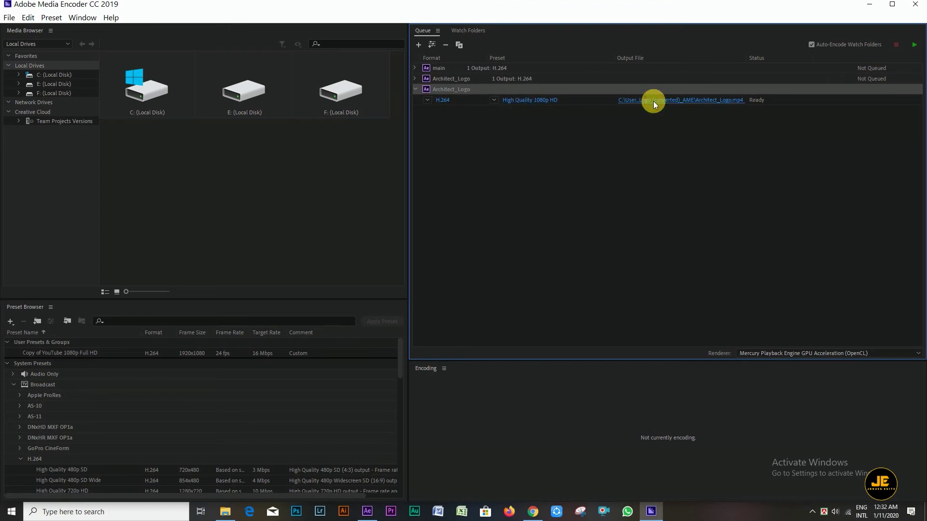
scroll(65, 201, "down", 5)
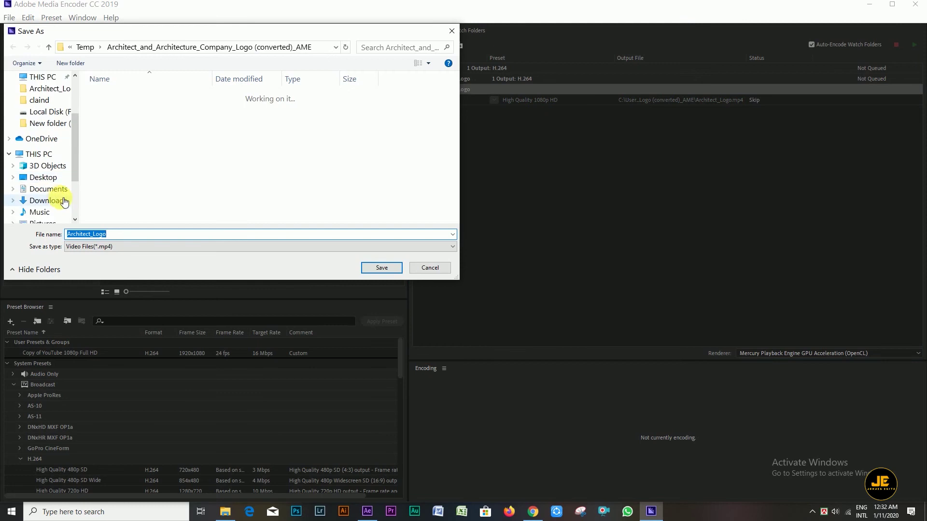
left_click(56, 196)
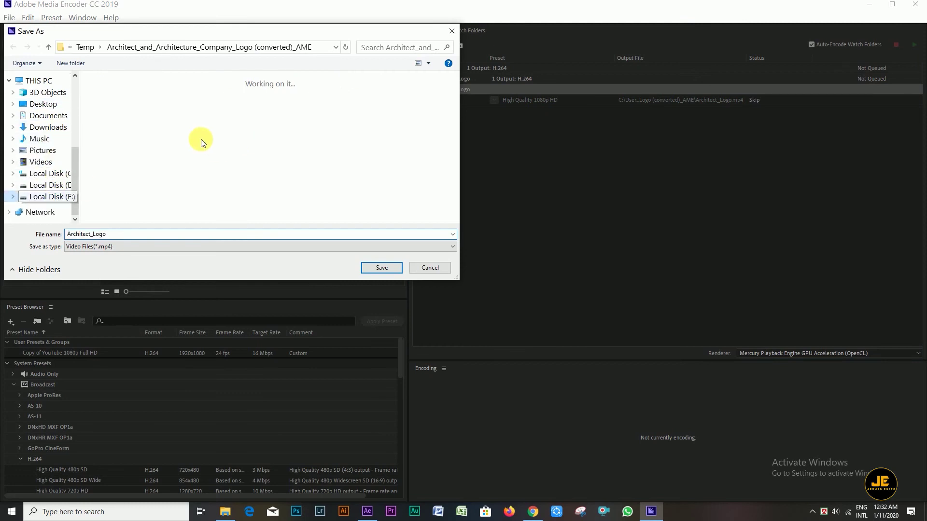
scroll(271, 174, "down", 10)
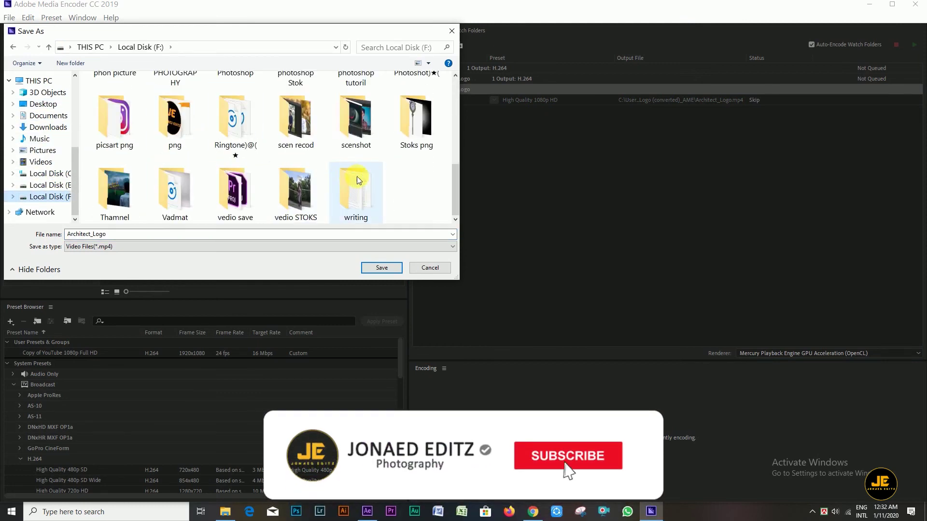
right_click(389, 186)
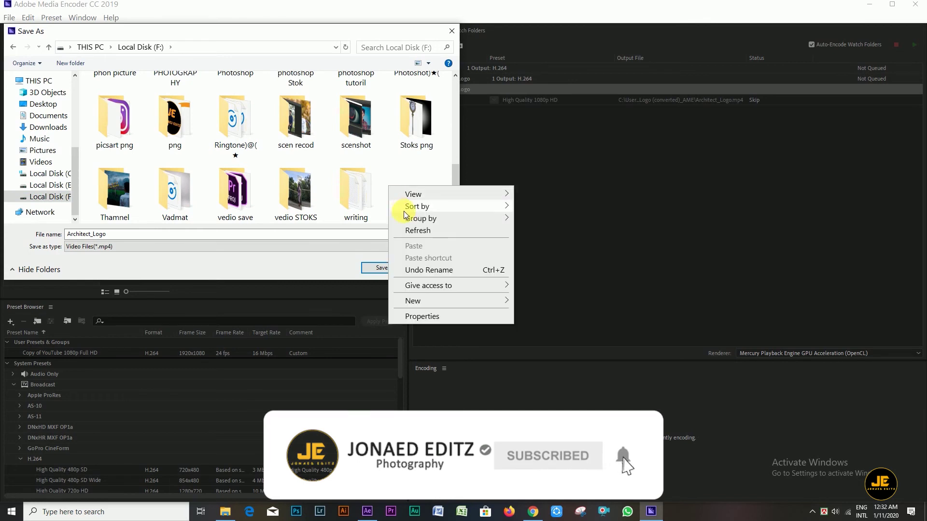
left_click(375, 186)
- Save the output file name as "my intro" in MP4 format and start encoding the queue
double_click(275, 237)
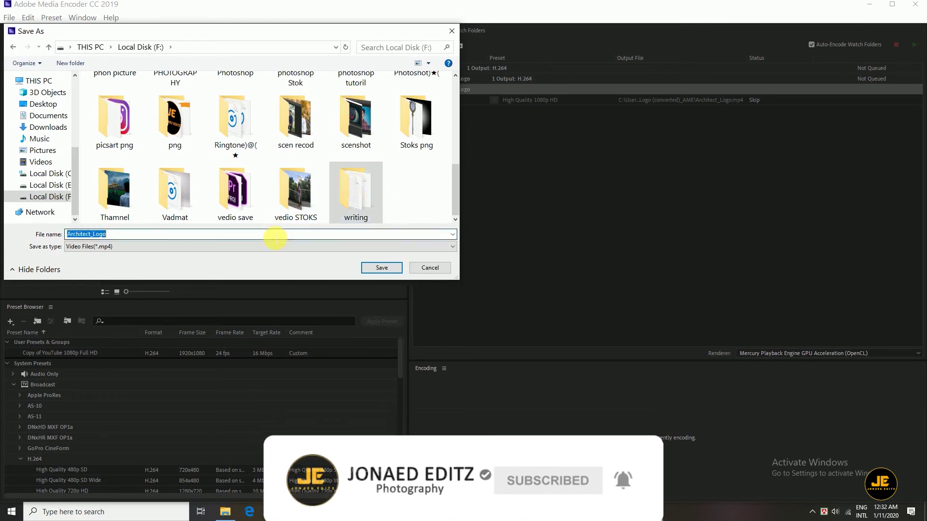
key("BackSpace")
type("my intro")
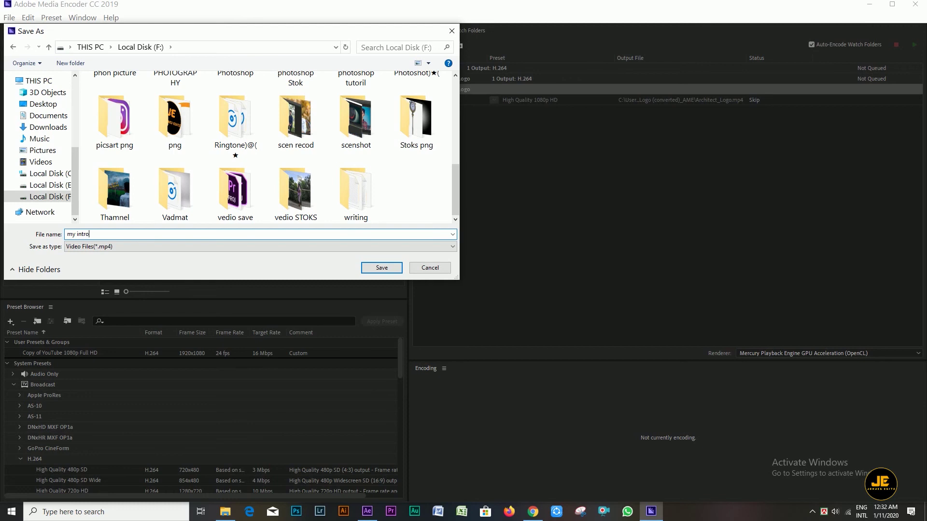
left_click(381, 267)
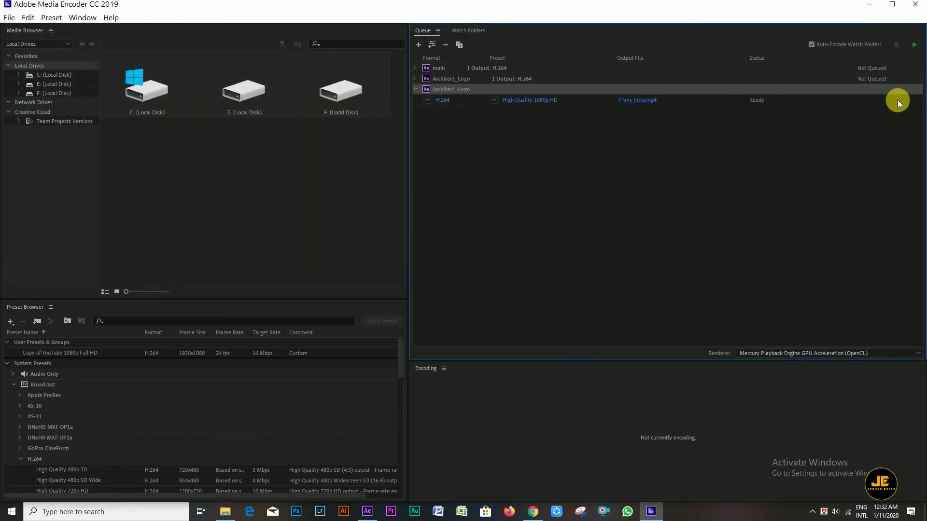
left_click(916, 46)
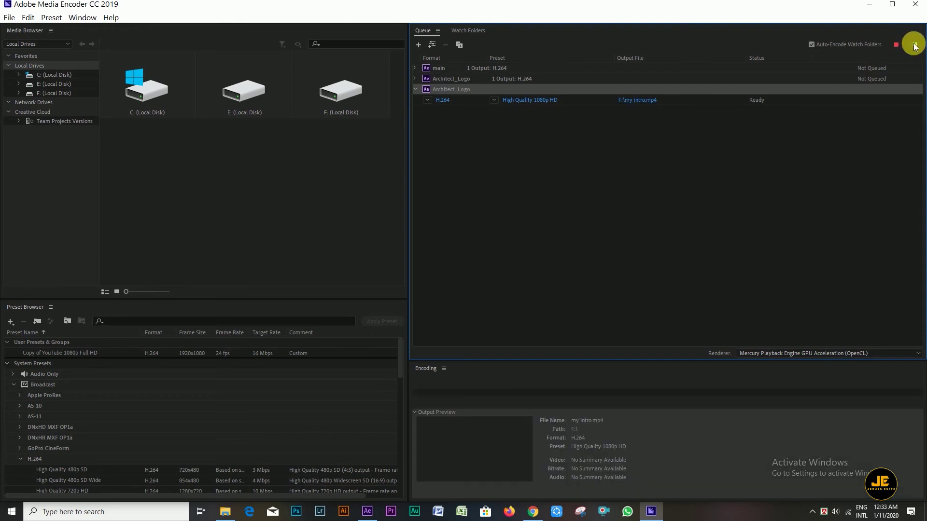